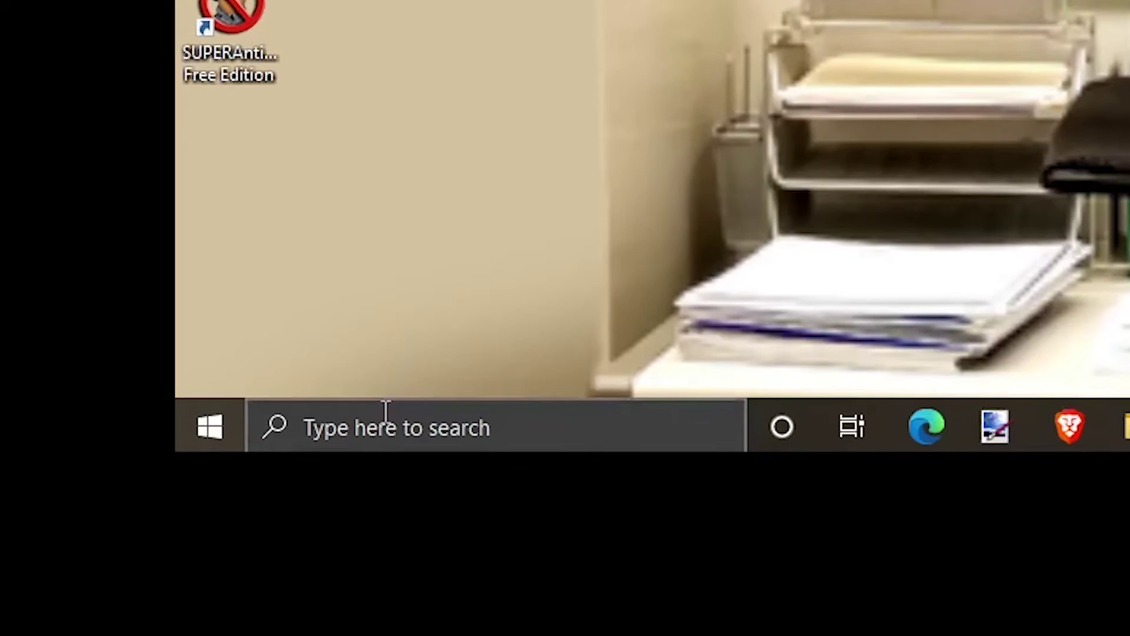
- Find Google Chrome through the Windows search and open a new browser window
click(237, 491)
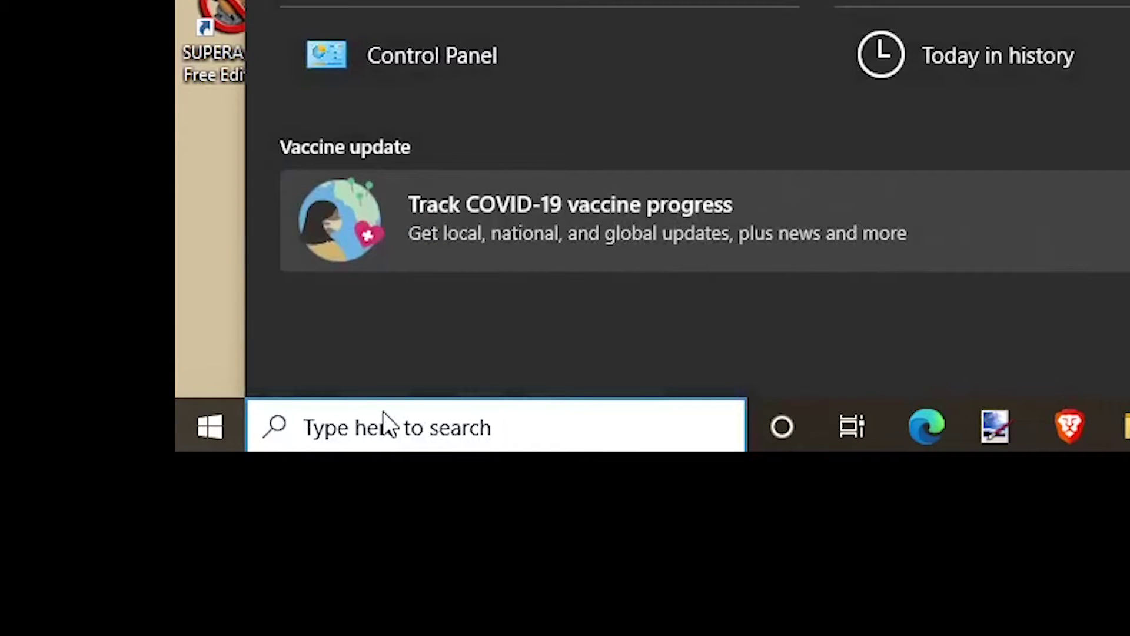
text(google chrome)
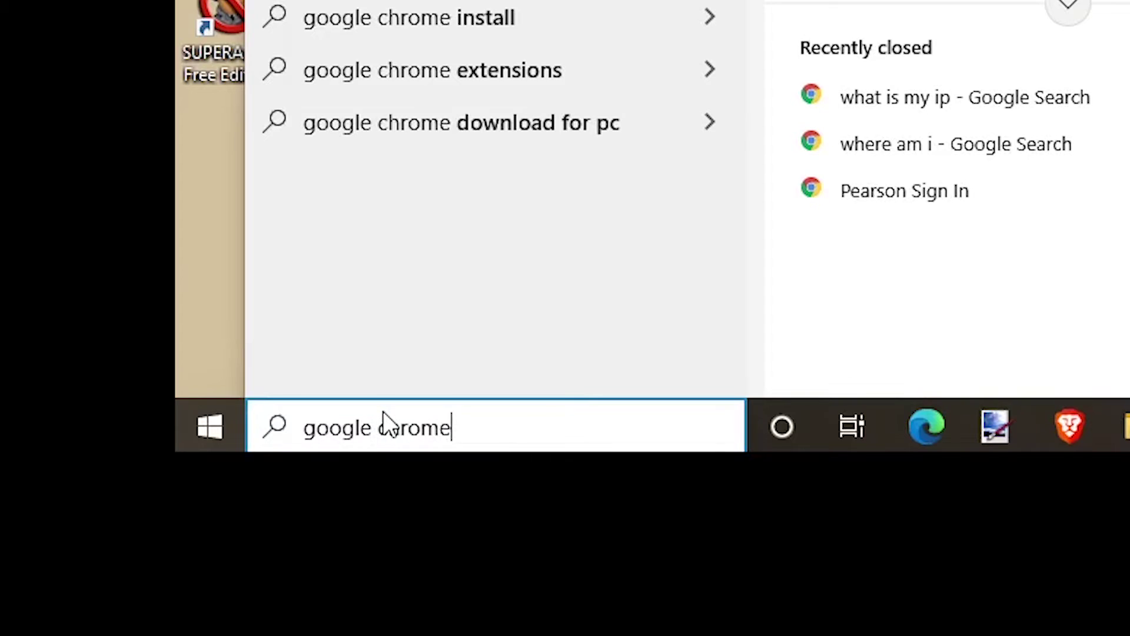
click(578, 125)
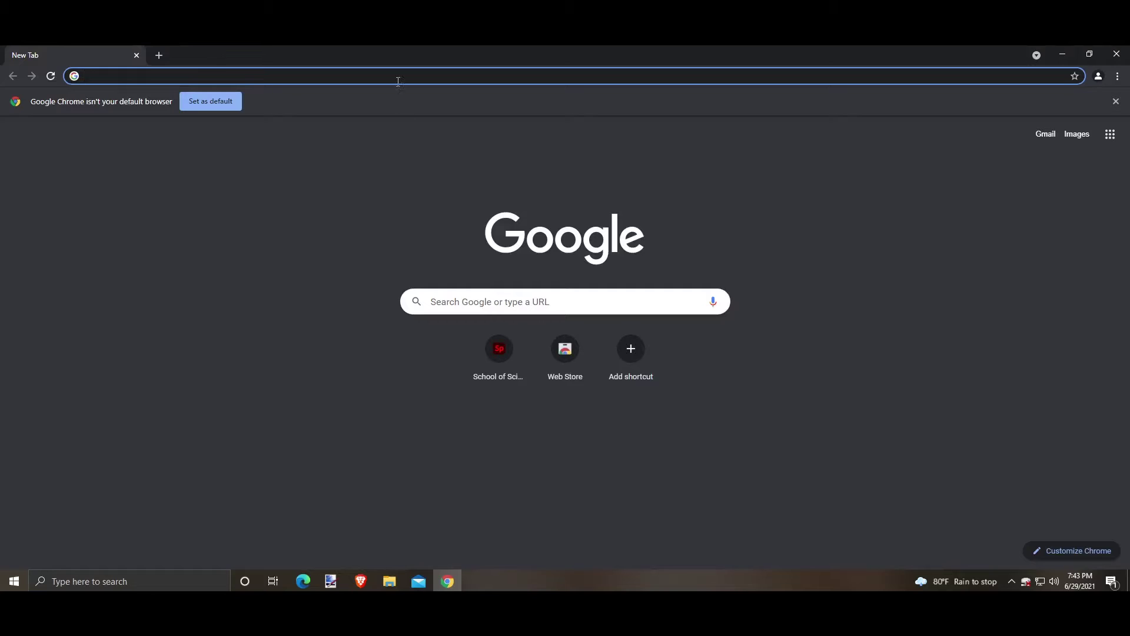
- Search the web for "pycharm", go to the JetBrains download page and download the Professional edition for Windows
click(398, 76)
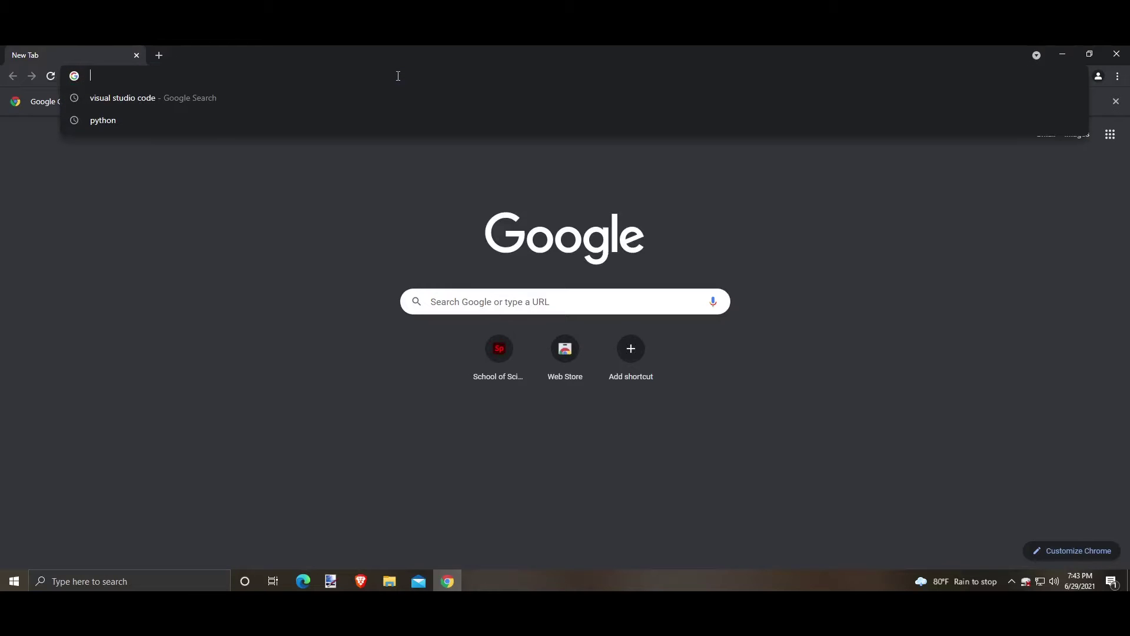
text(pycharm)
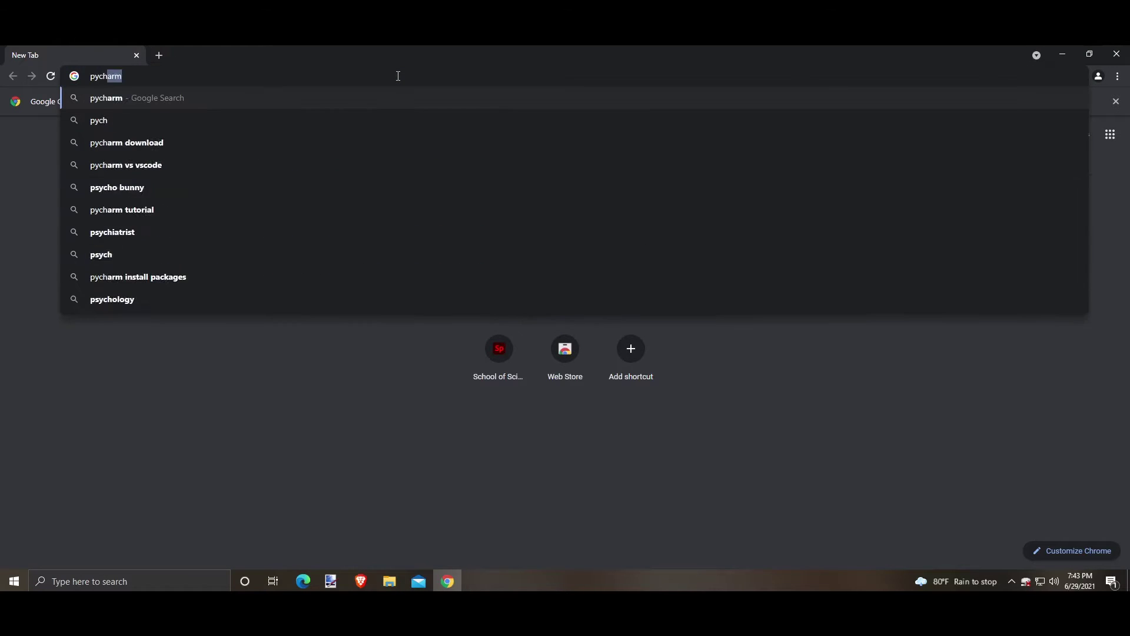
key(Return)
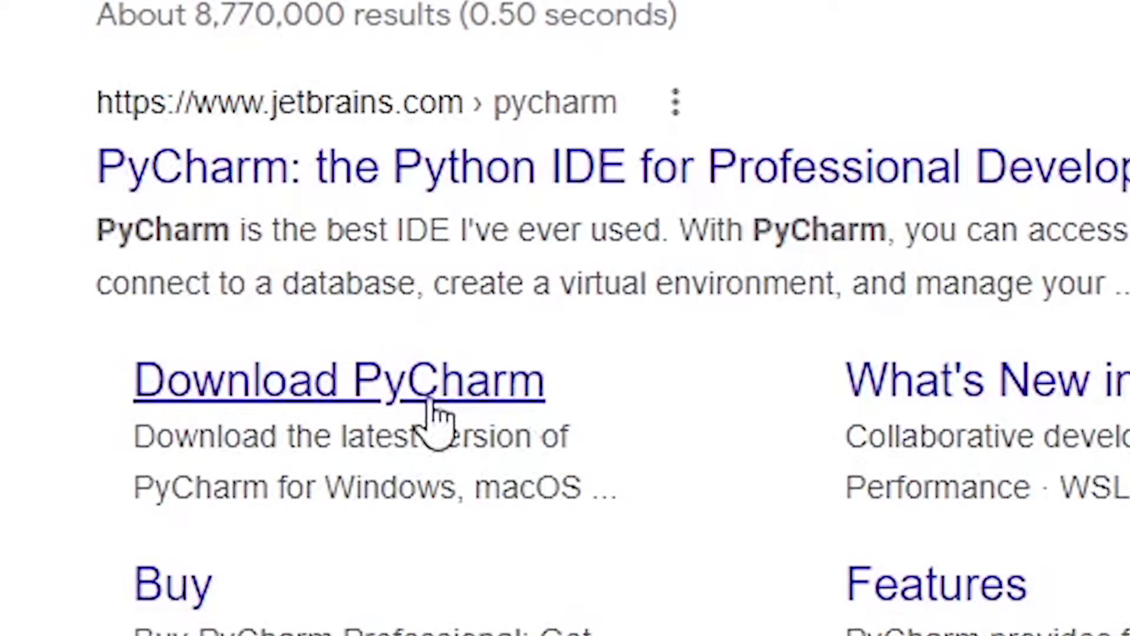
click(430, 401)
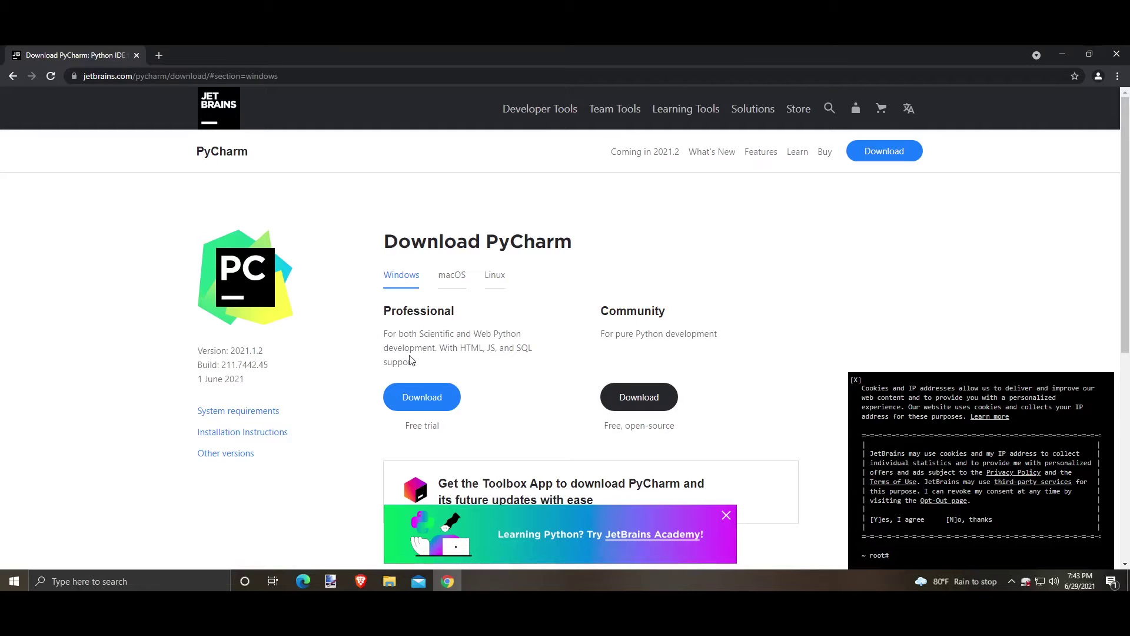
click(423, 397)
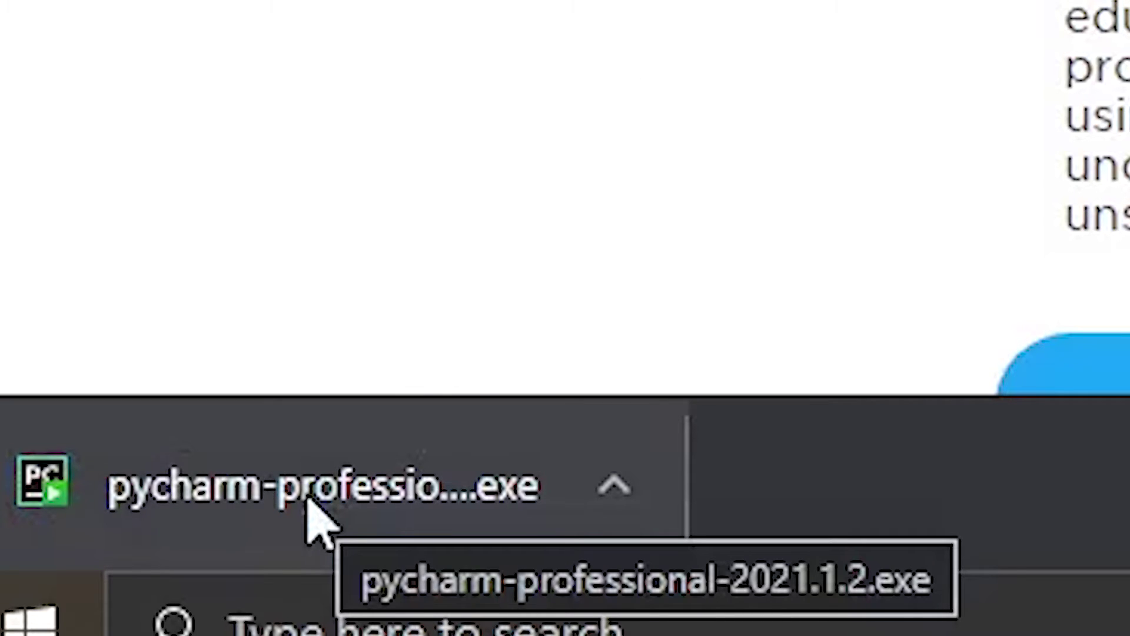
- Run the downloaded PyCharm installer with permission, keep the default destination folder, and enable adding the launchers directory to the PATH
click(307, 499)
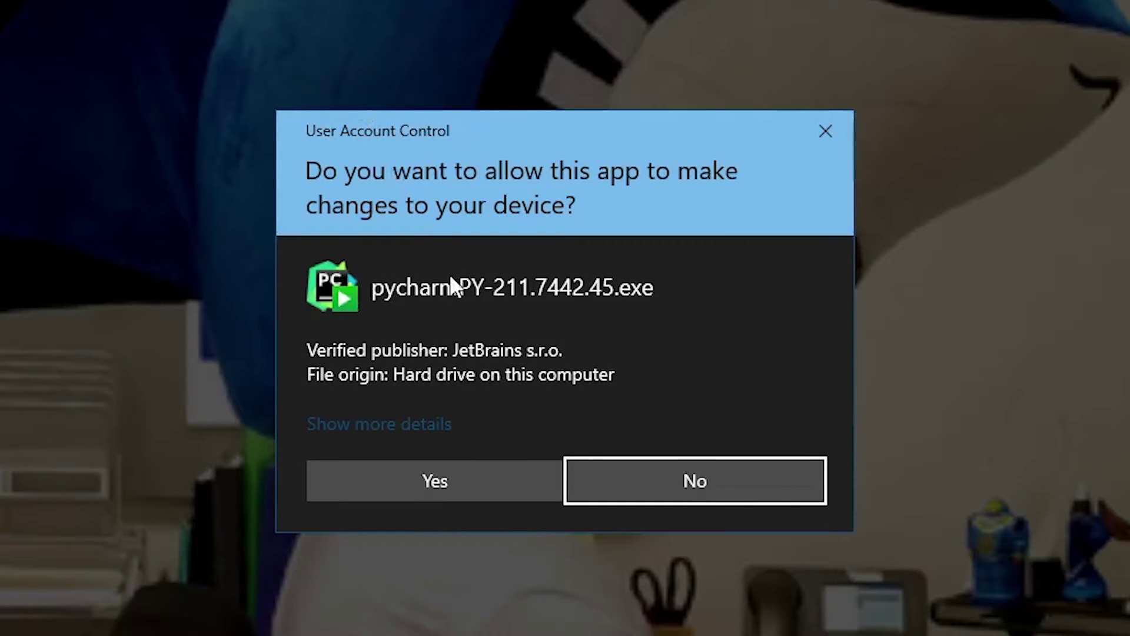
click(477, 478)
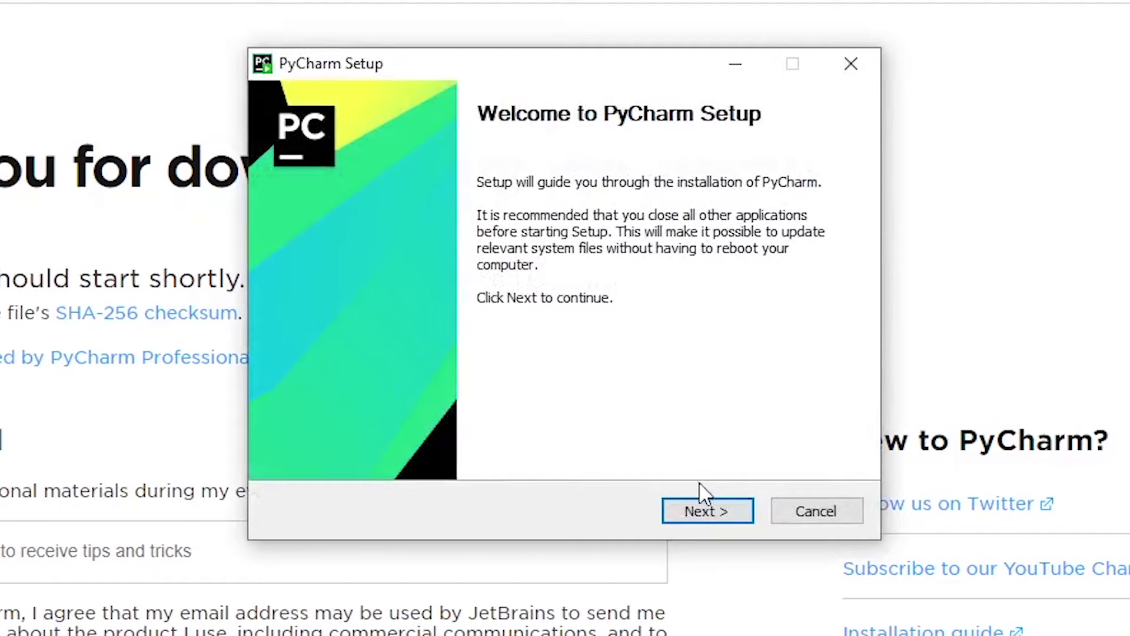
click(698, 511)
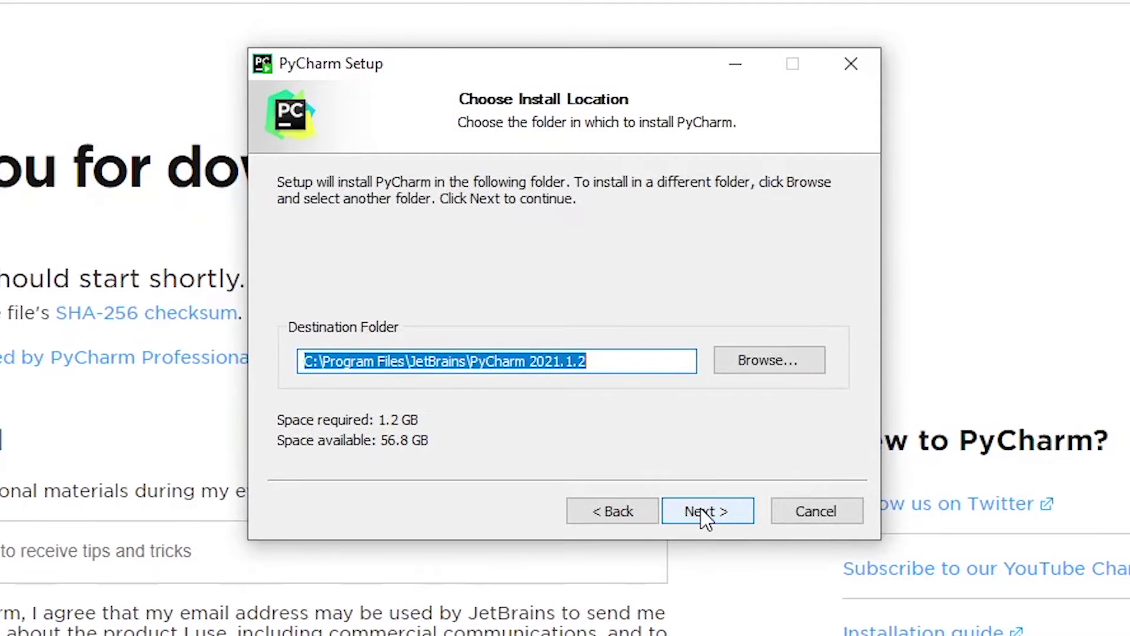
click(704, 515)
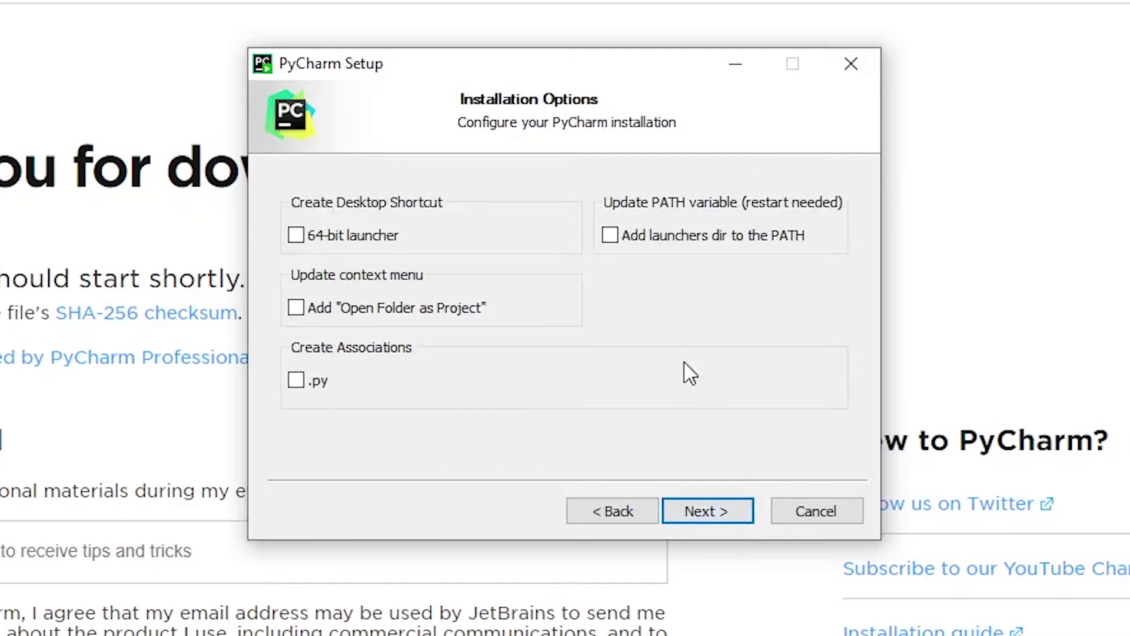
click(696, 246)
click(727, 517)
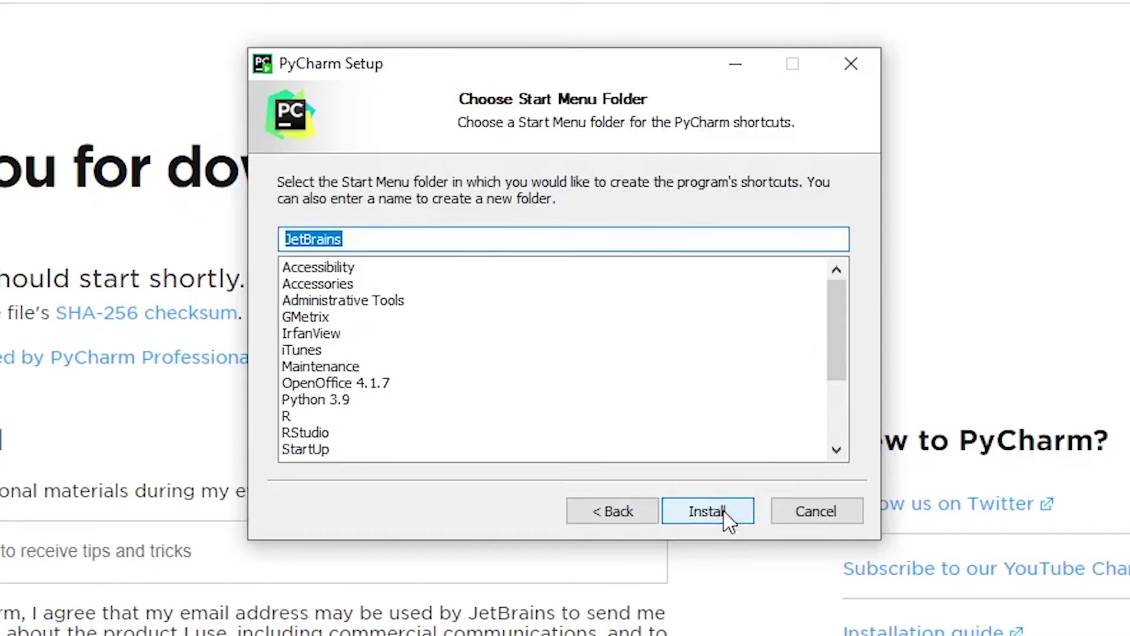
- Install PyCharm with the JetBrains Start Menu folder and finish setup with the option to reboot now
click(728, 519)
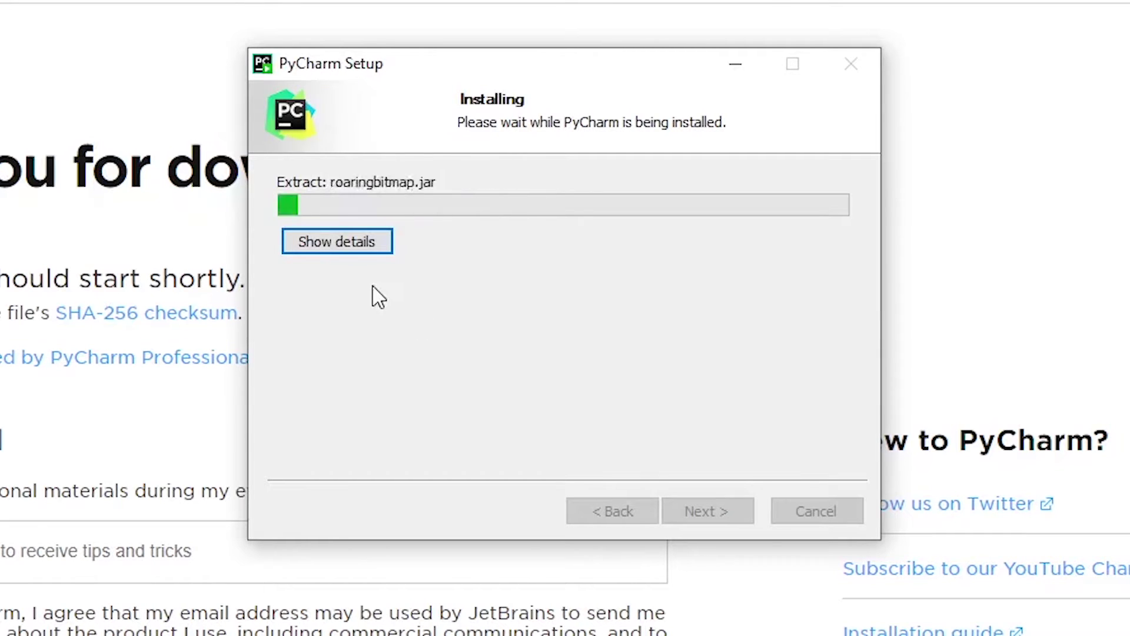
click(366, 244)
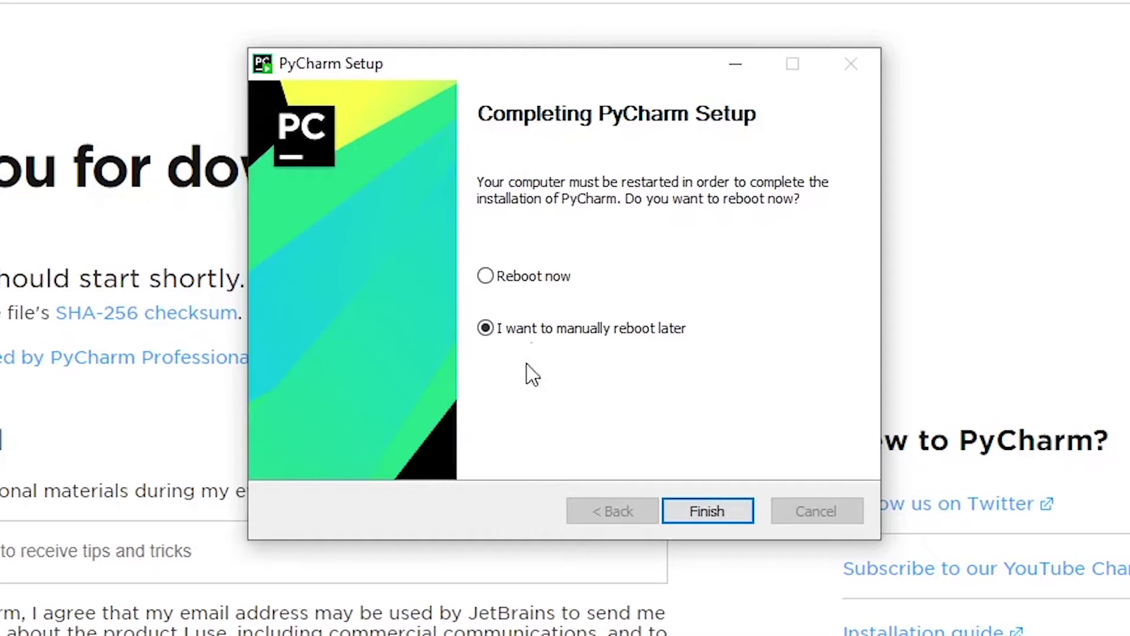
click(540, 280)
click(707, 518)
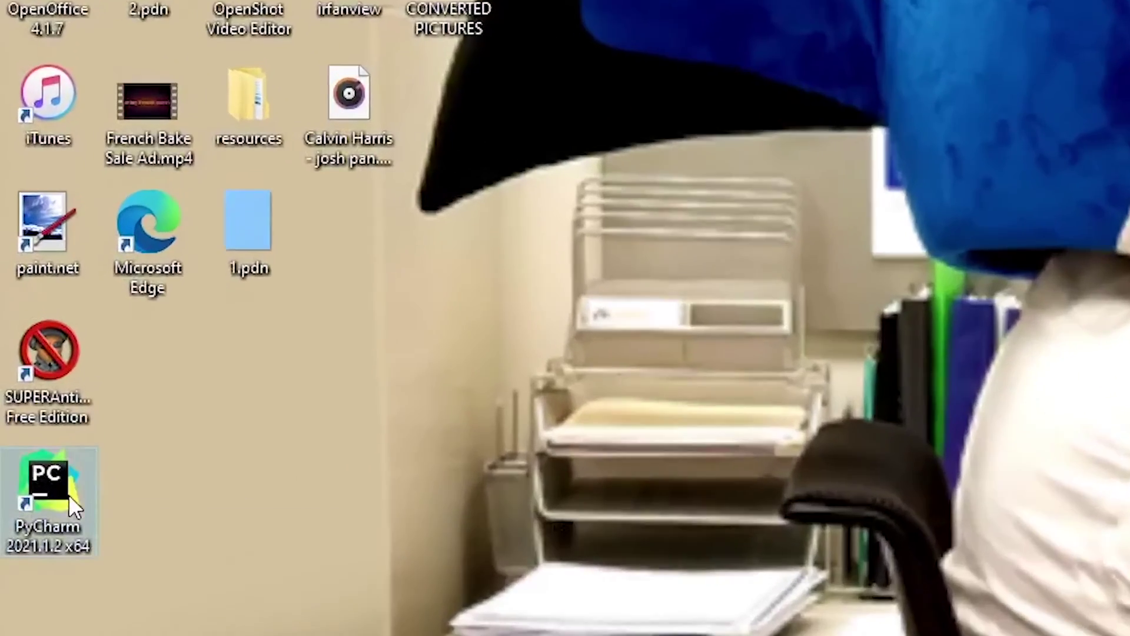
- Launch PyCharm from the desktop, accept the JetBrains User Agreement, and decline sending anonymous statistics
double_click(35, 476)
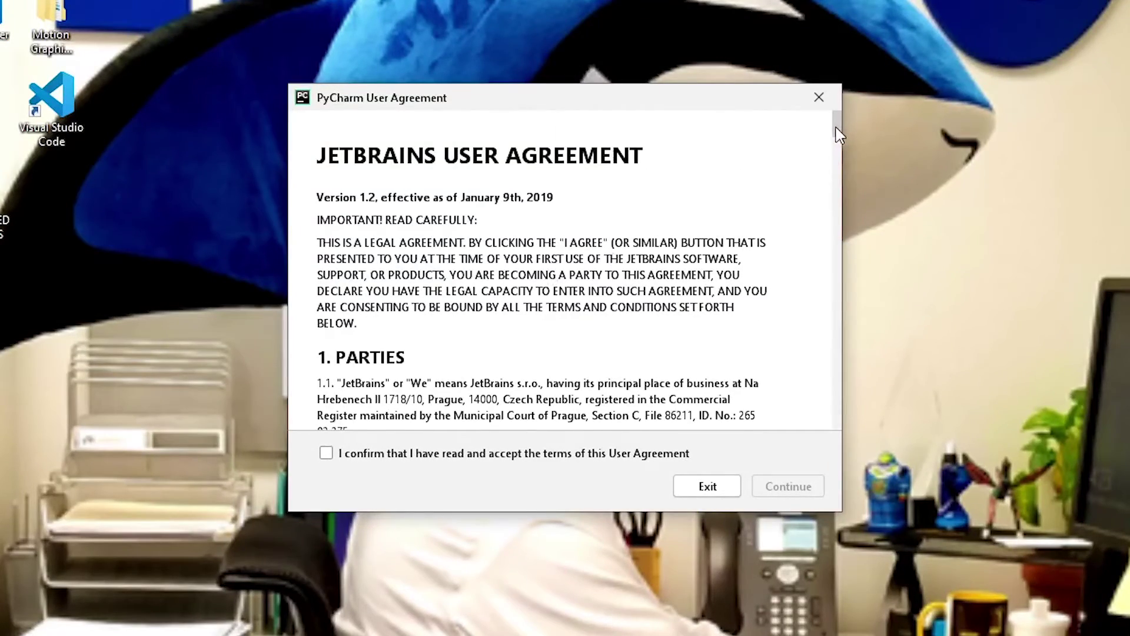
drag(839, 134, 833, 432)
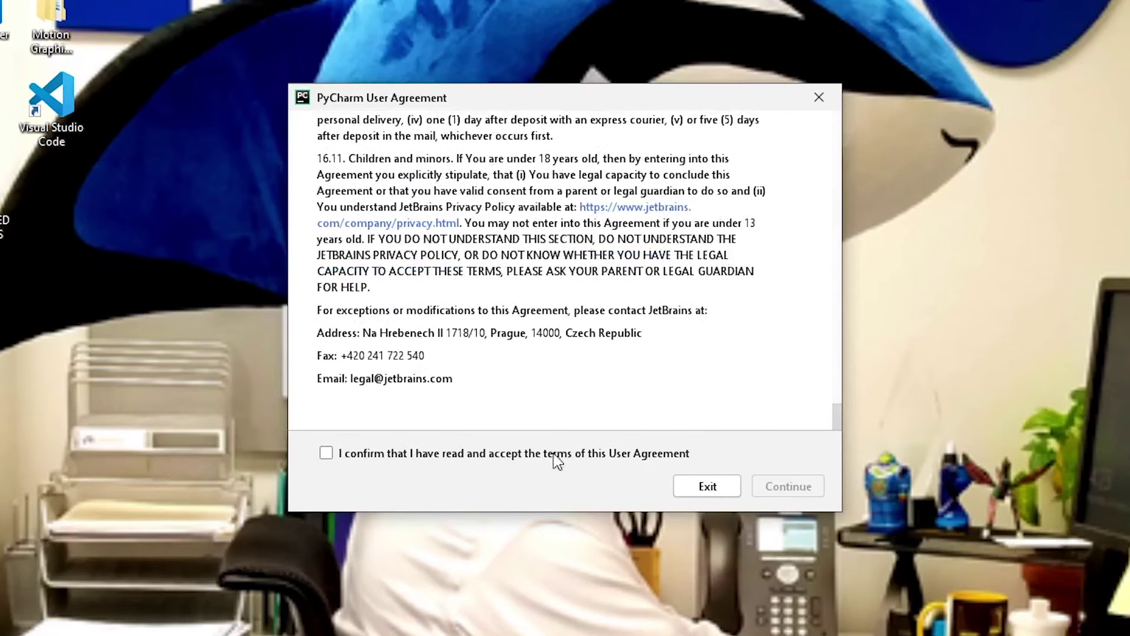
click(436, 456)
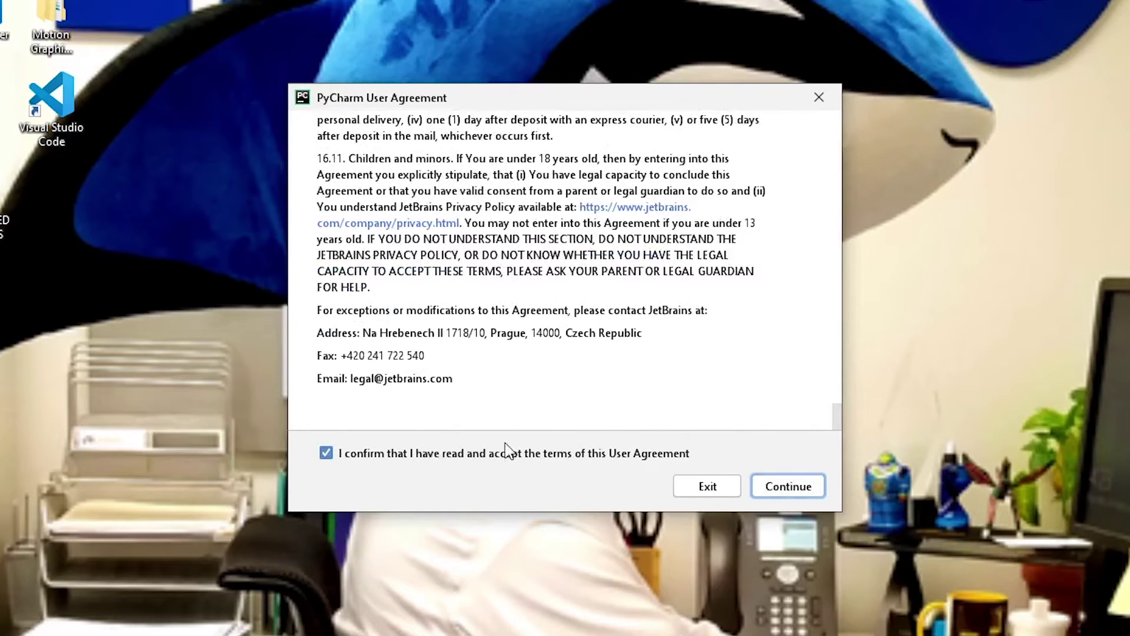
click(802, 490)
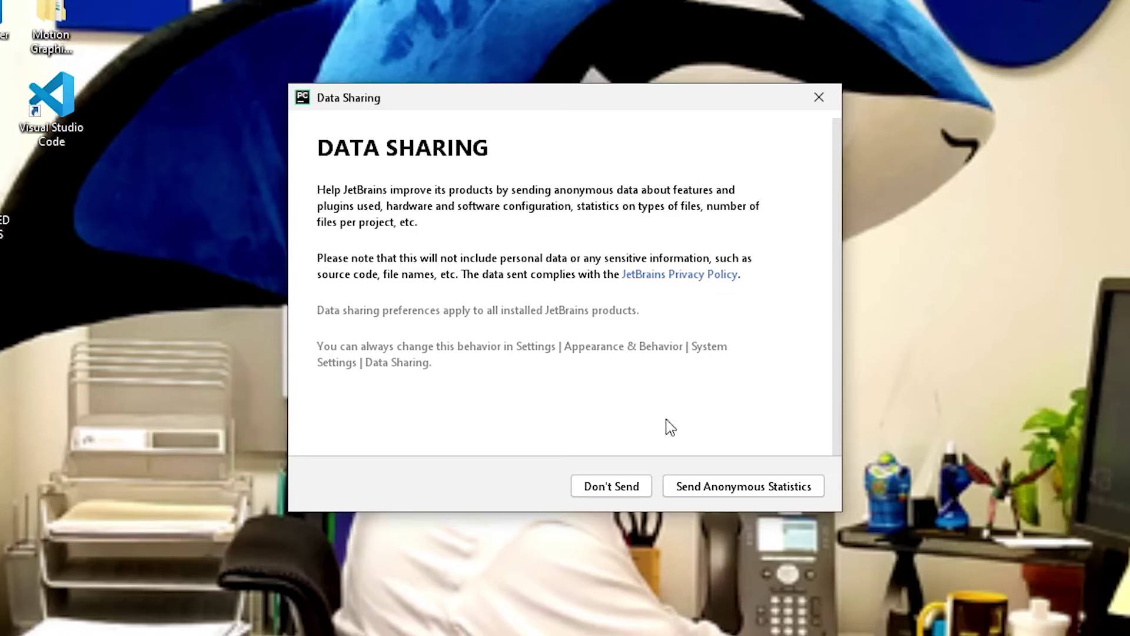
click(619, 492)
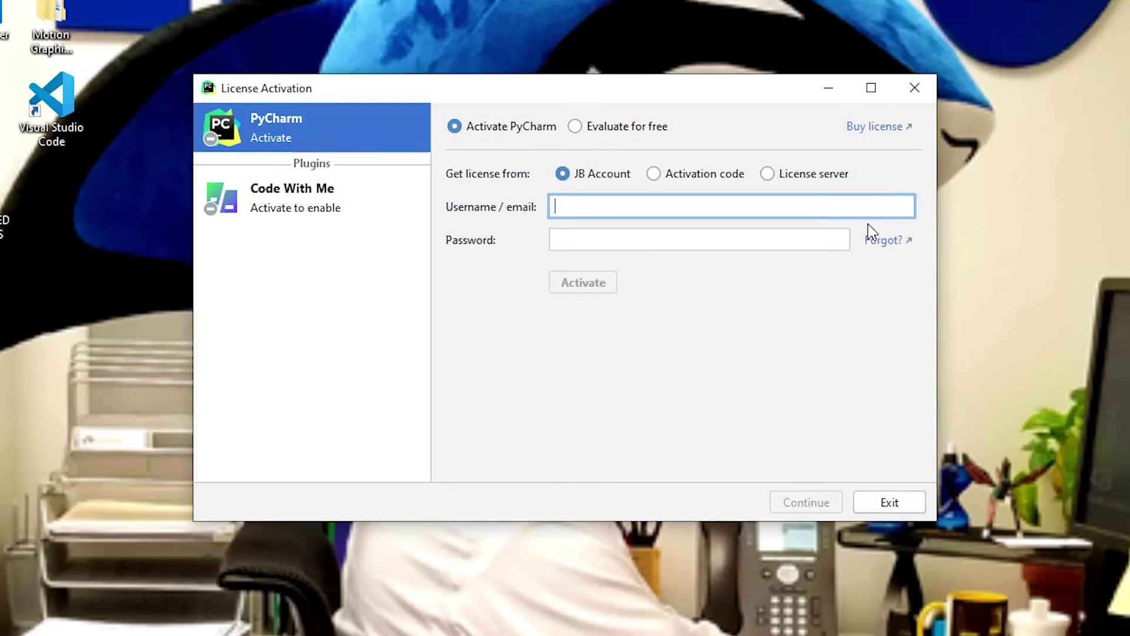
- Go to the JetBrains account page, sign up with an e-mail address, and confirm the account through the registration e-mail
click(900, 130)
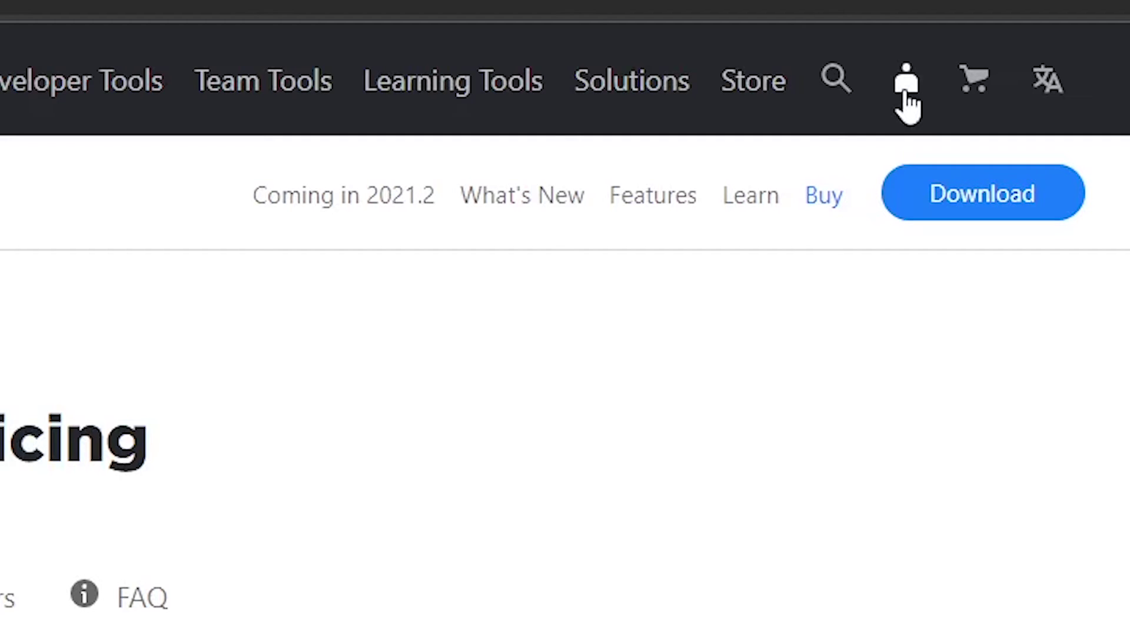
click(906, 103)
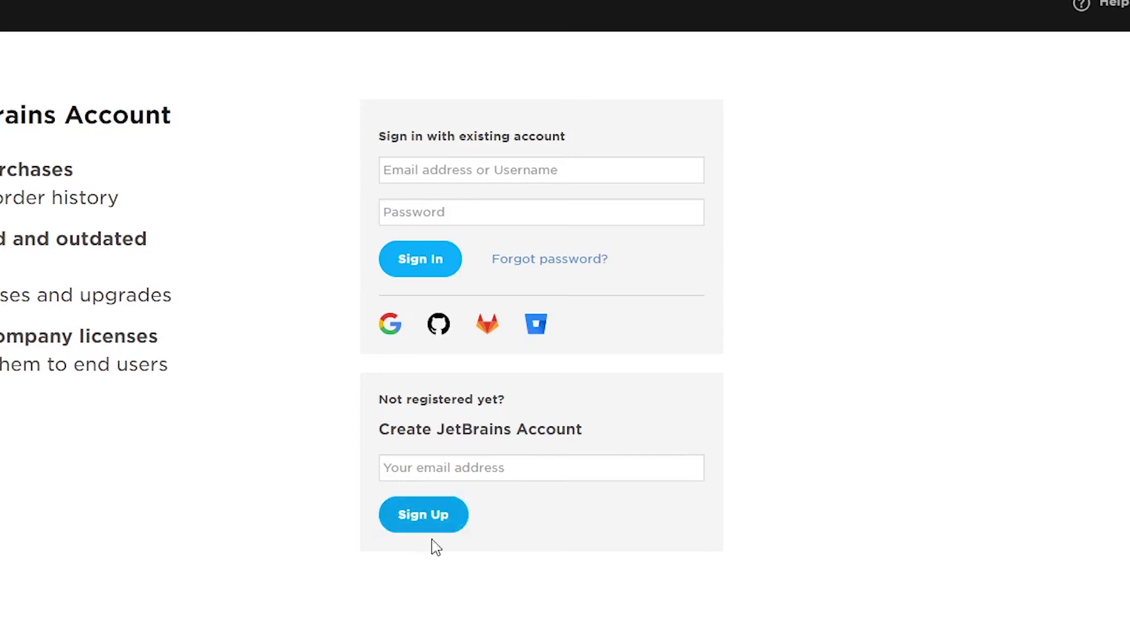
click(535, 477)
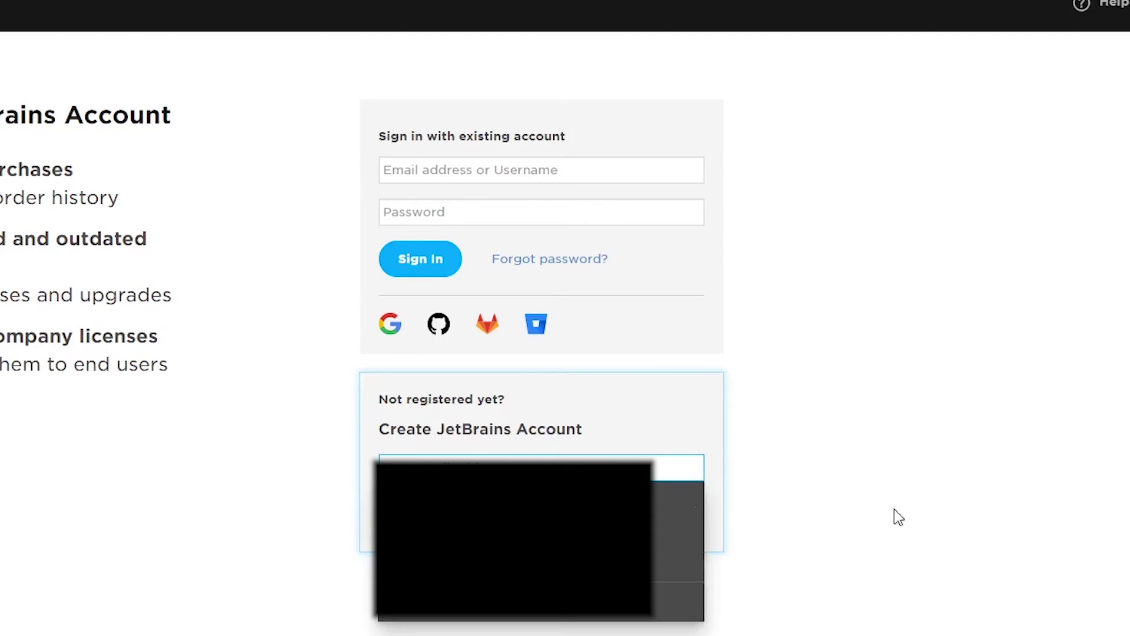
text(a)
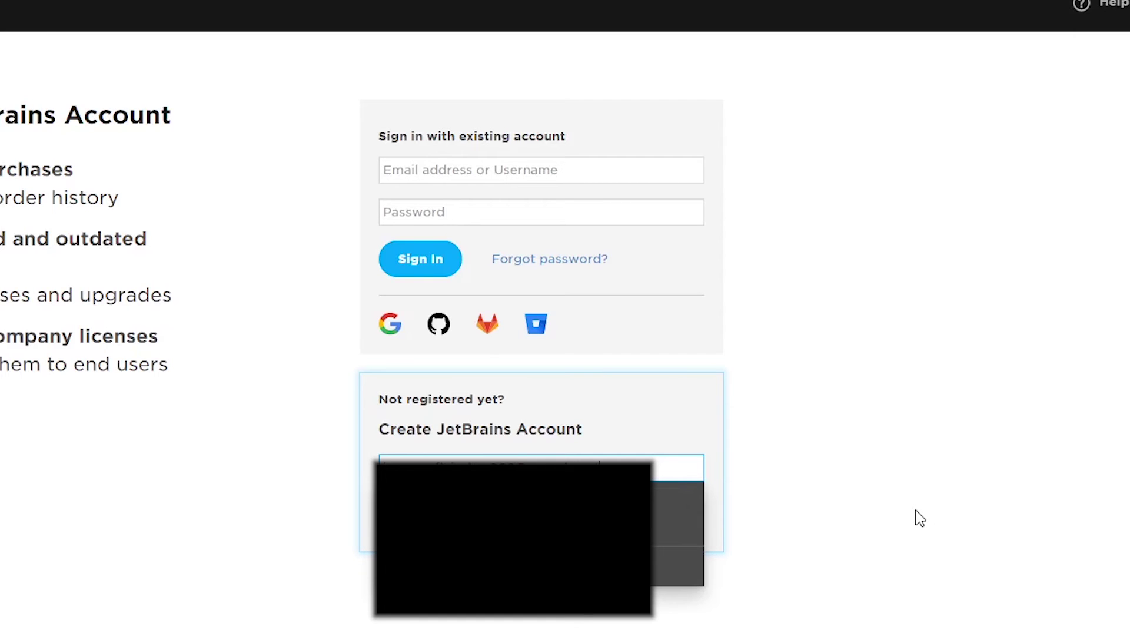
key(Return)
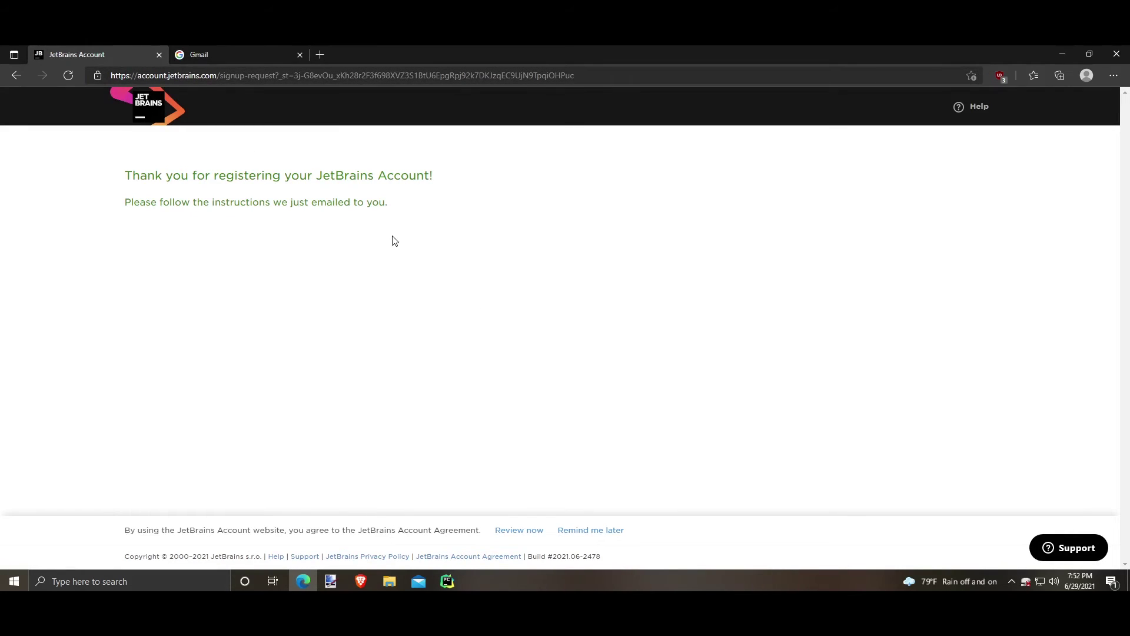
click(229, 54)
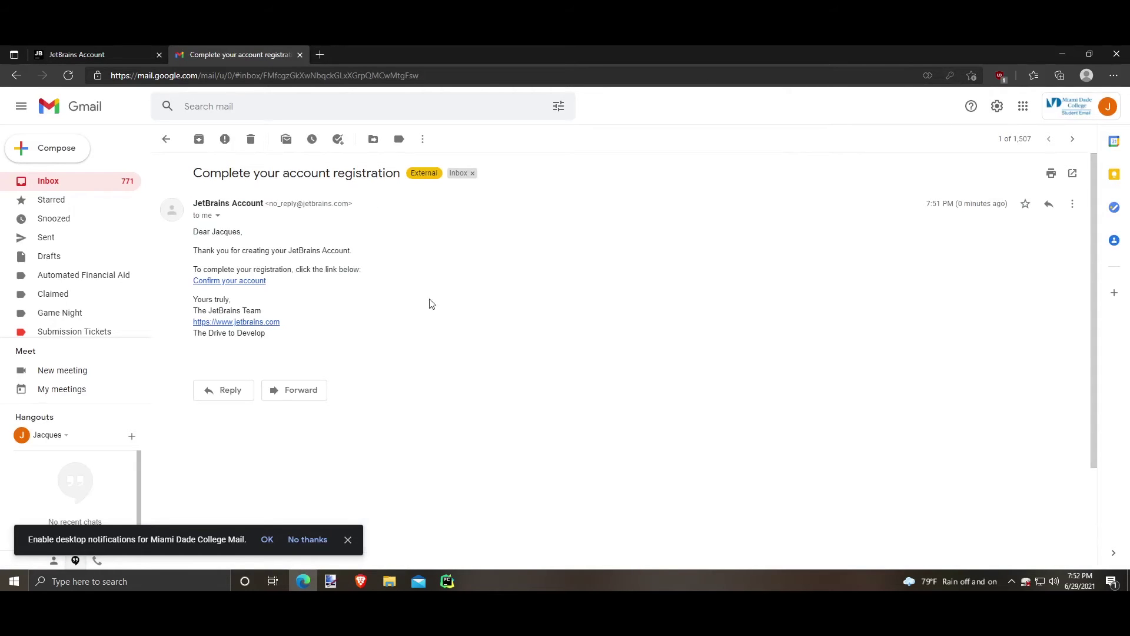
click(245, 281)
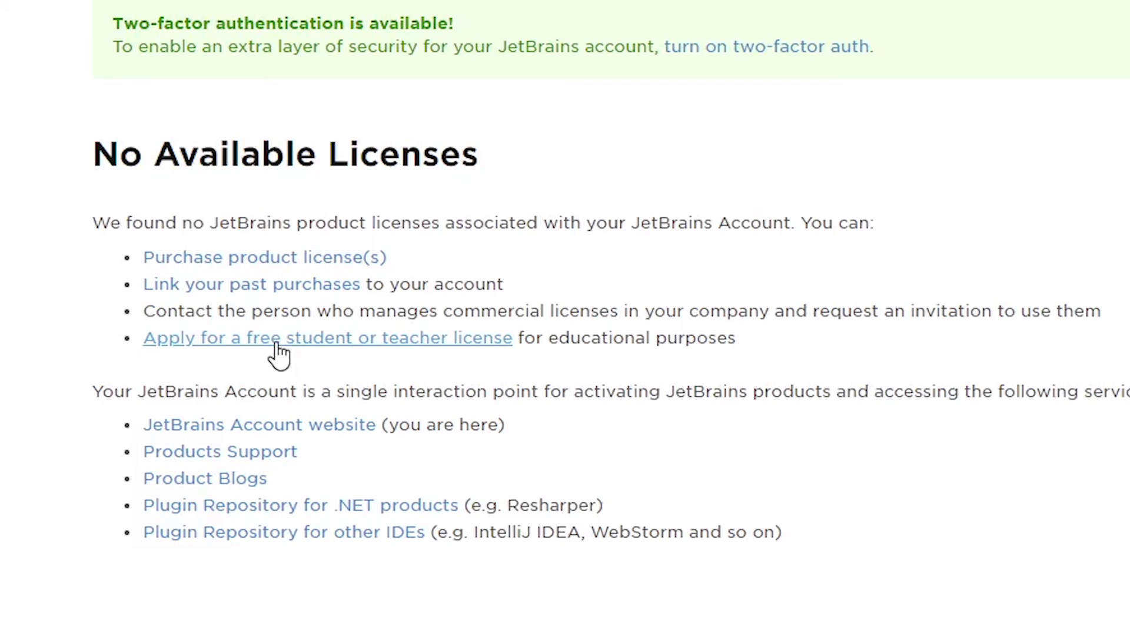
- Open the application for a free individual student license and select Undergraduate as the level of study
click(277, 346)
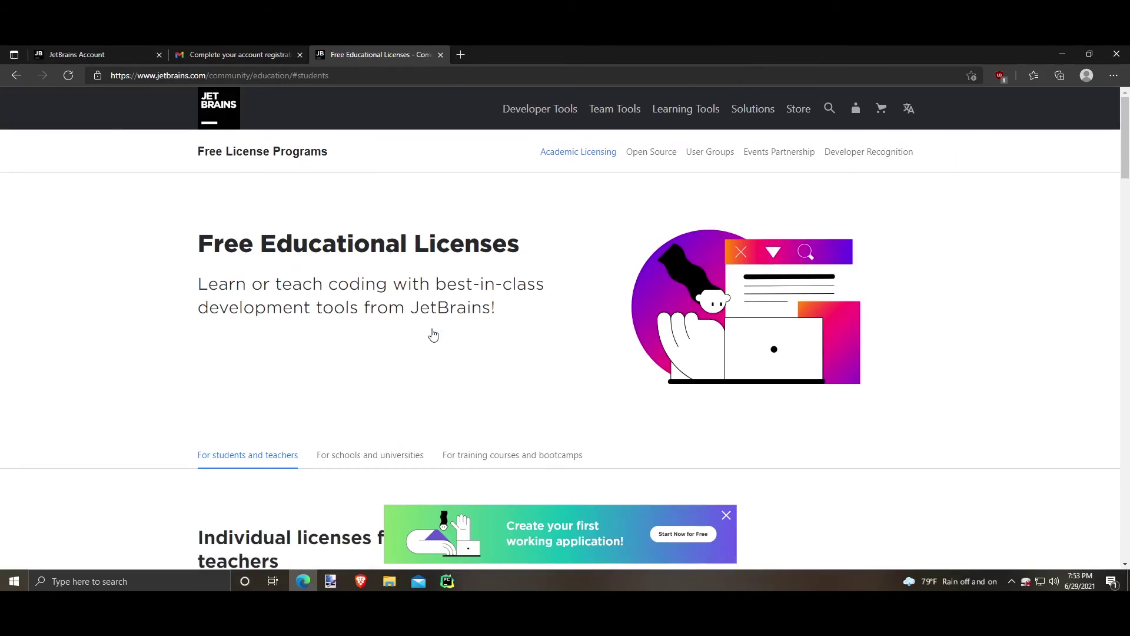
scroll(432, 335, down, 6)
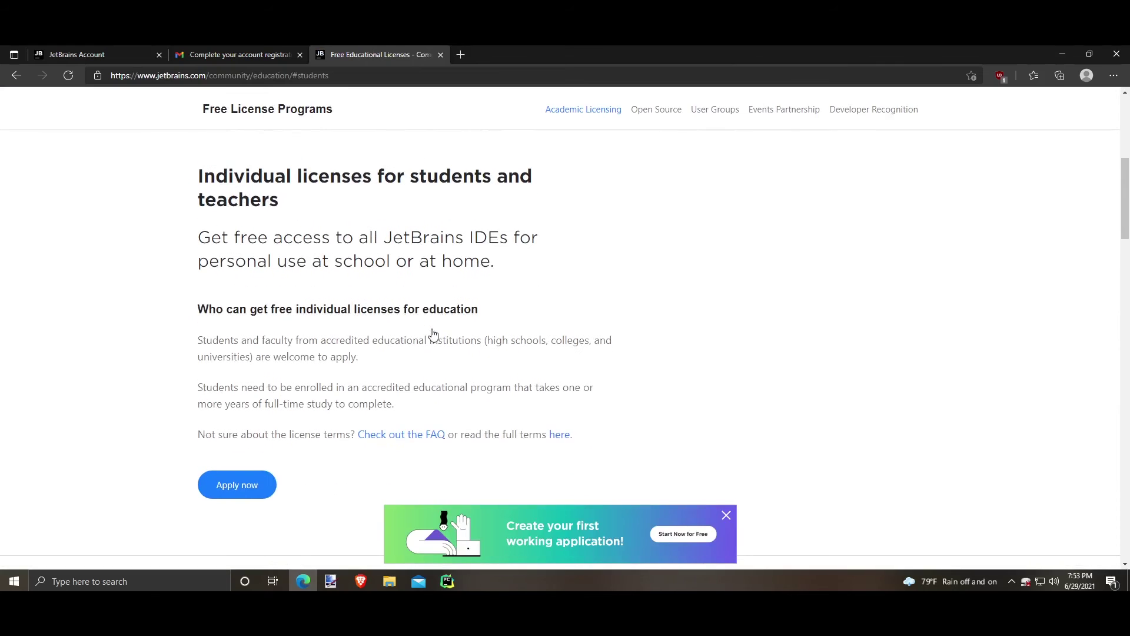
click(235, 484)
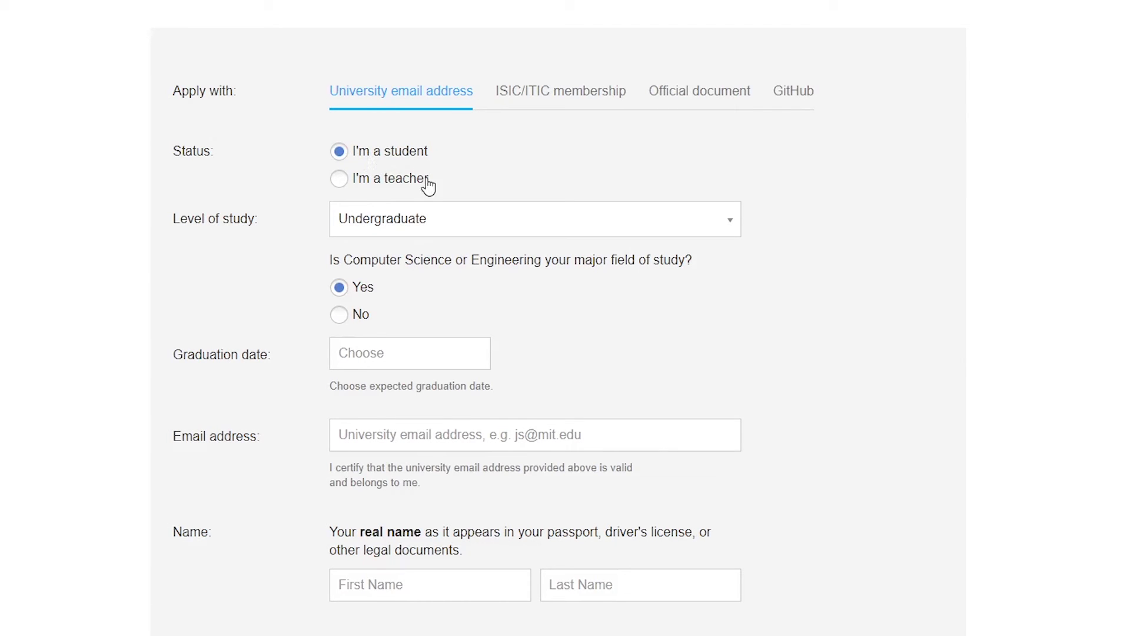
click(456, 220)
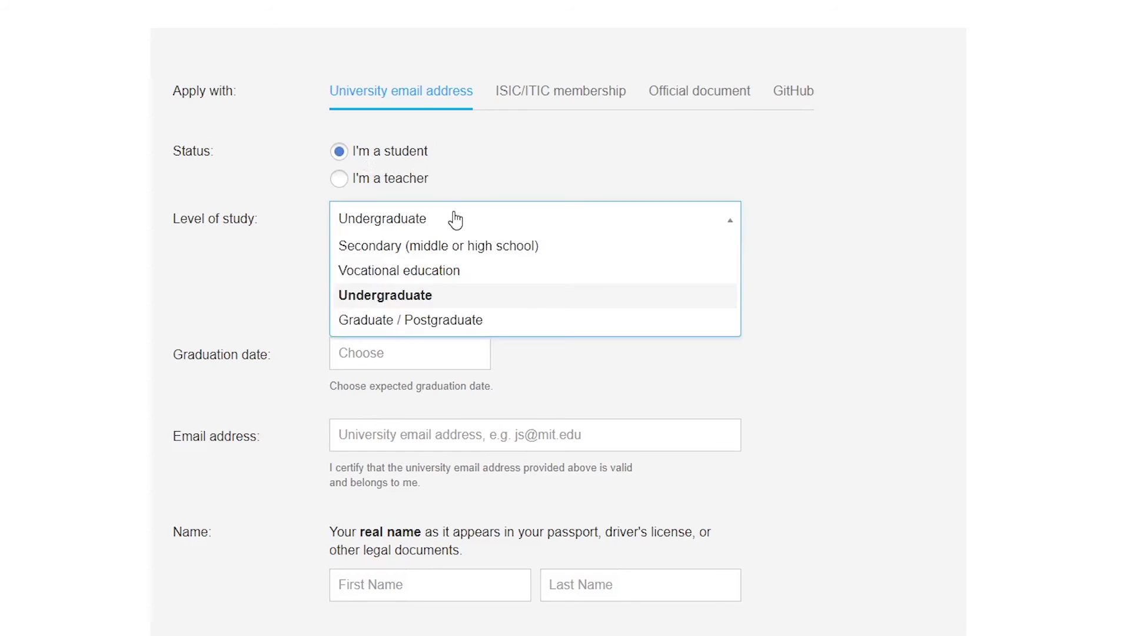
click(445, 300)
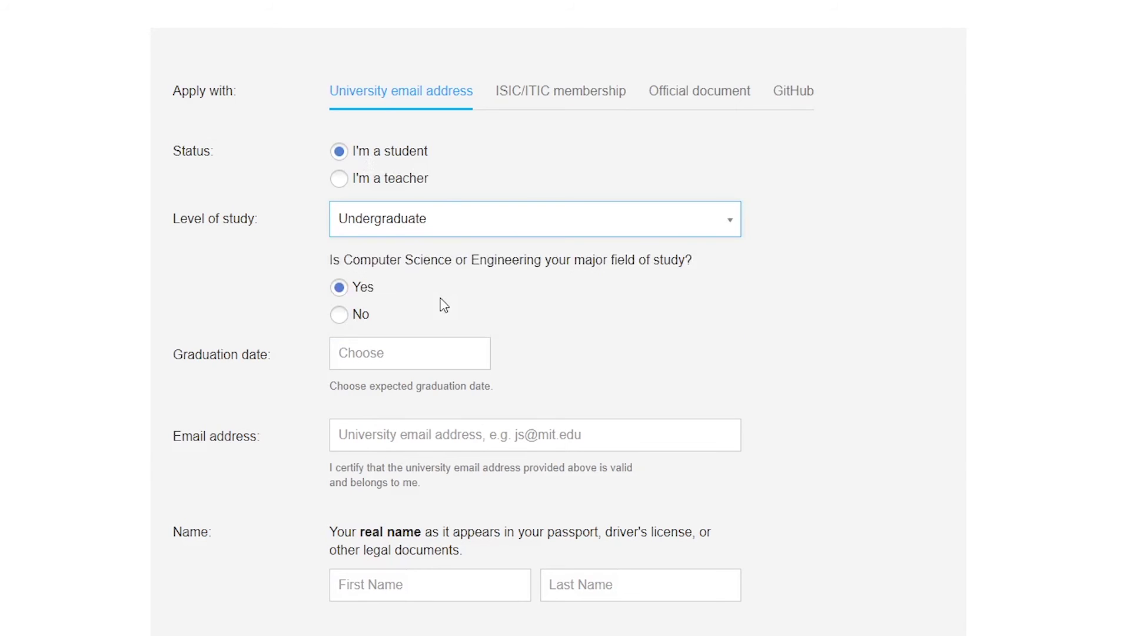
- Review the student license application form, from the application methods and graduation date down to the name, country and consent fields
scroll(444, 305, down, 2)
scroll(441, 283, up, 2)
click(417, 357)
scroll(481, 343, down, 2)
click(592, 298)
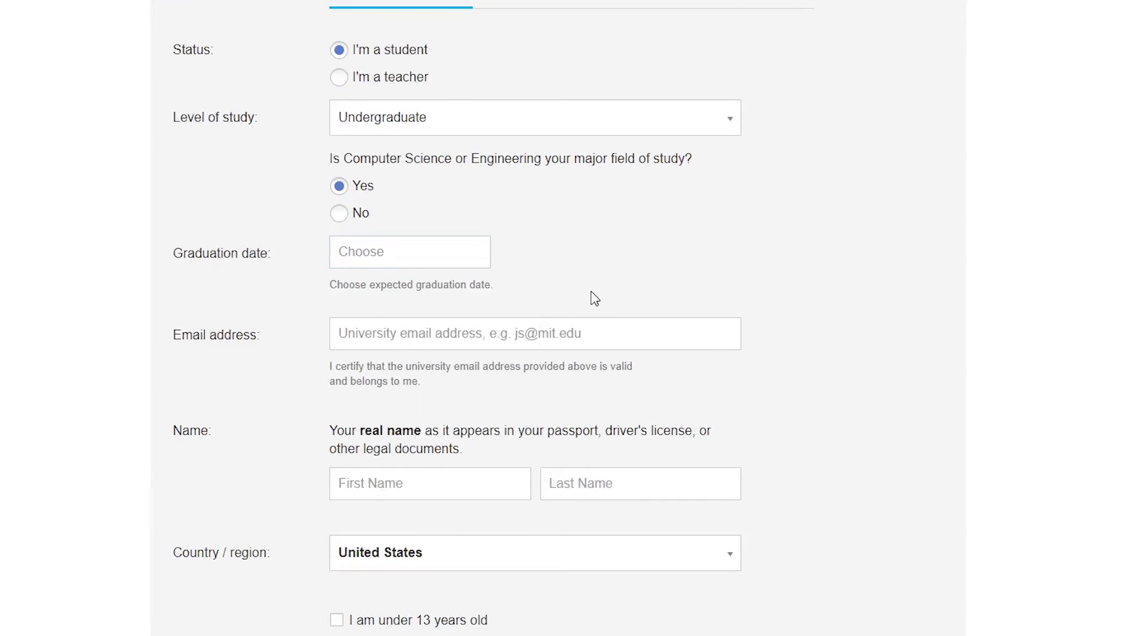
scroll(653, 277, down, 4)
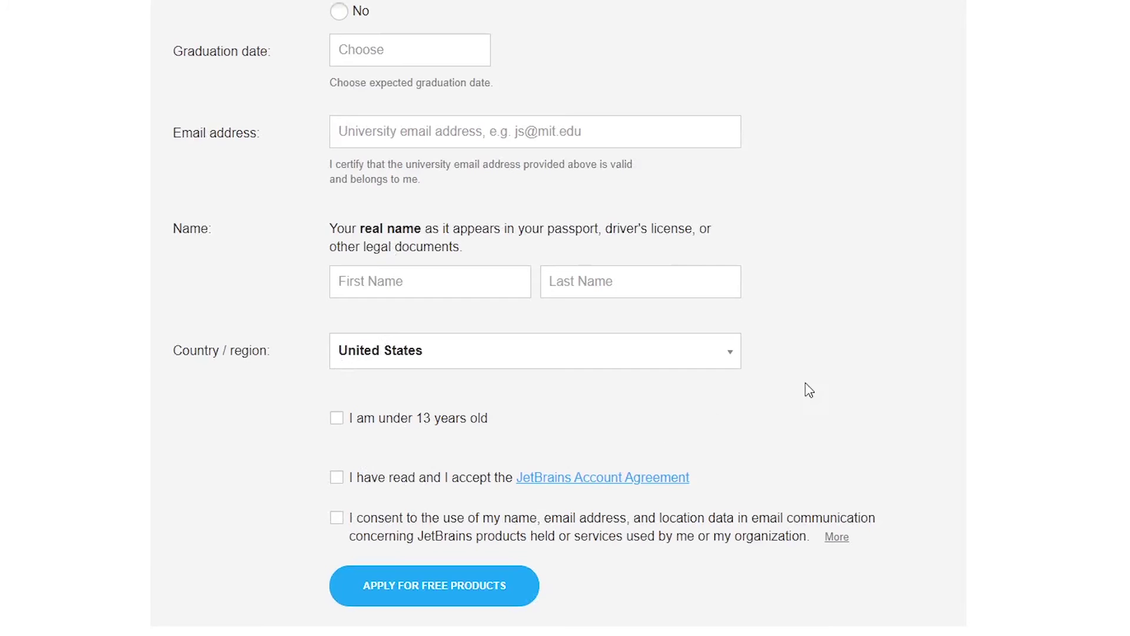
scroll(813, 388, up, 5)
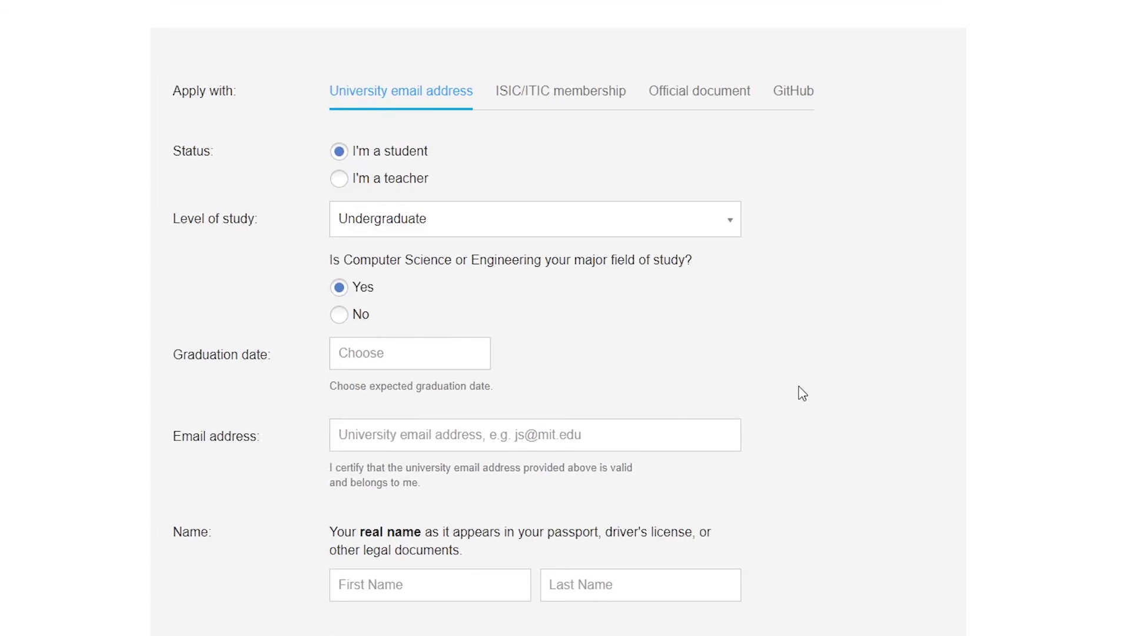
scroll(802, 392, down, 6)
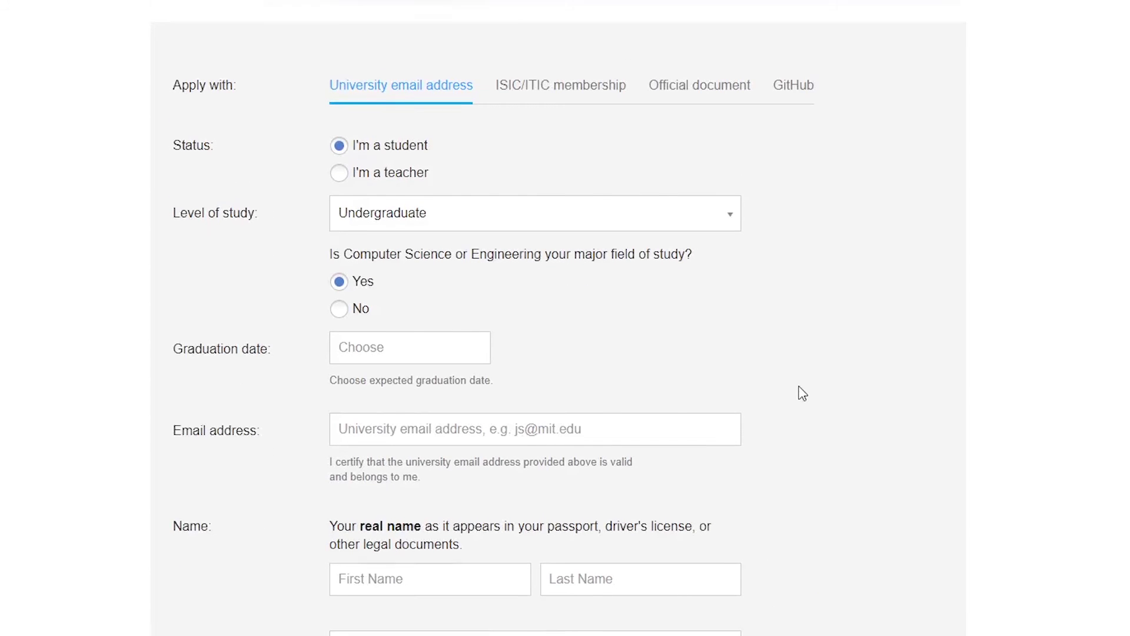
scroll(883, 409, up, 6)
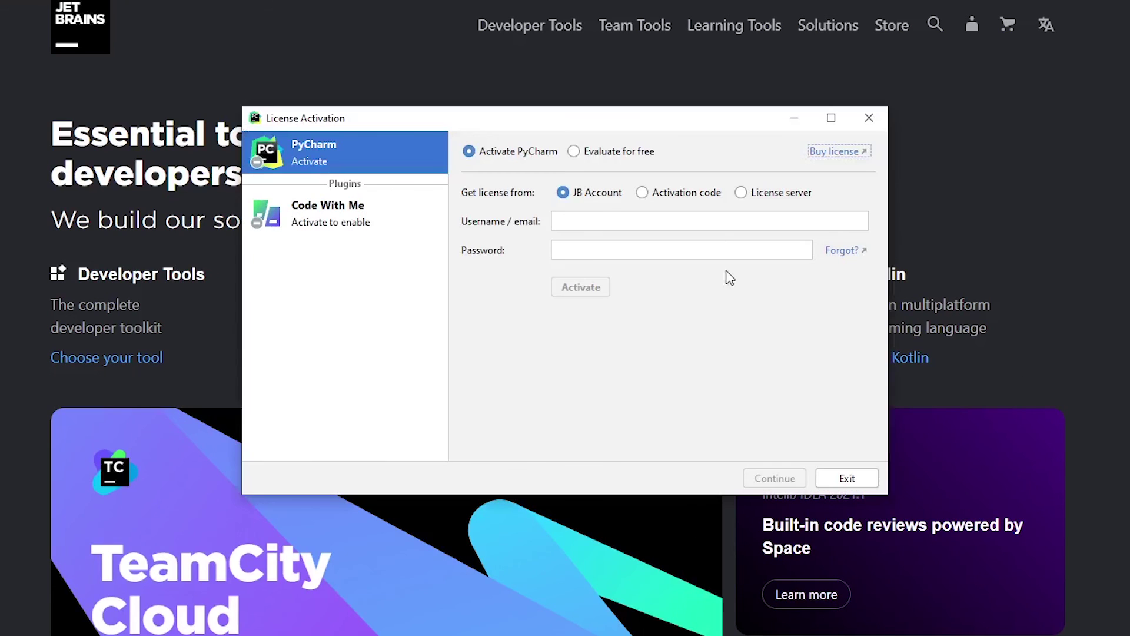
- Activate the PyCharm license with the JetBrains account login and reposition the welcome window on the desktop
click(593, 216)
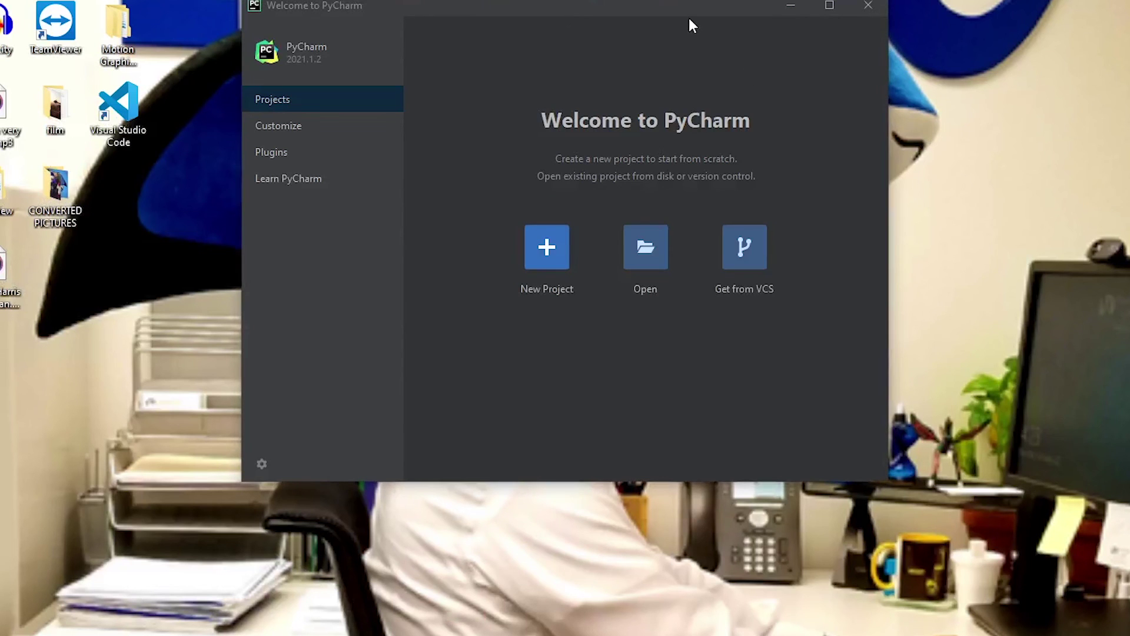
drag(690, 18, 665, 47)
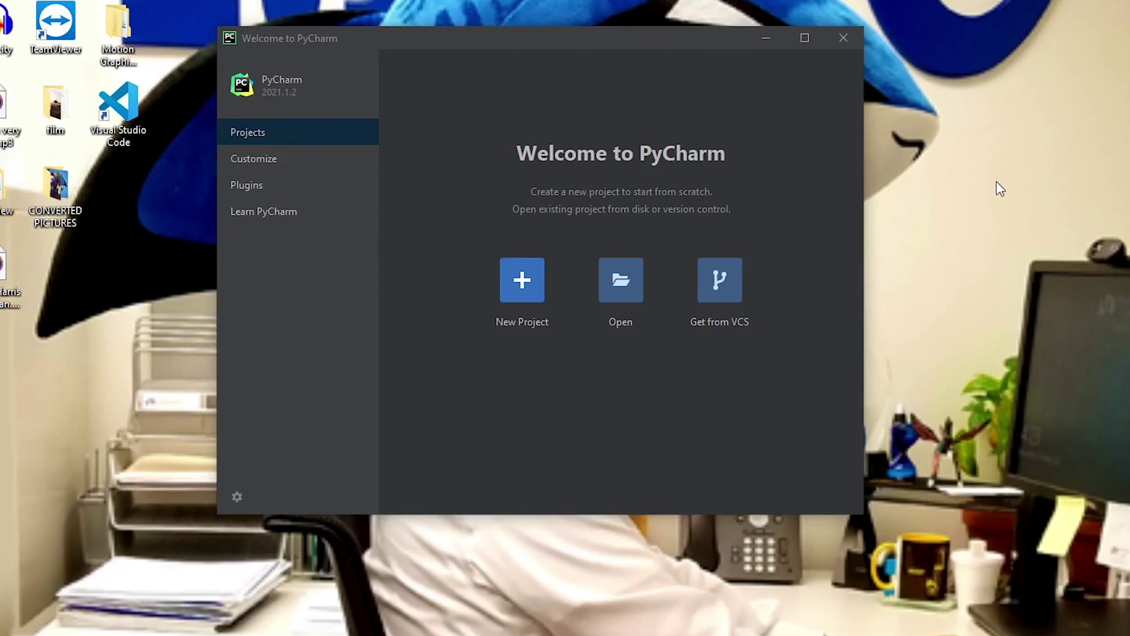